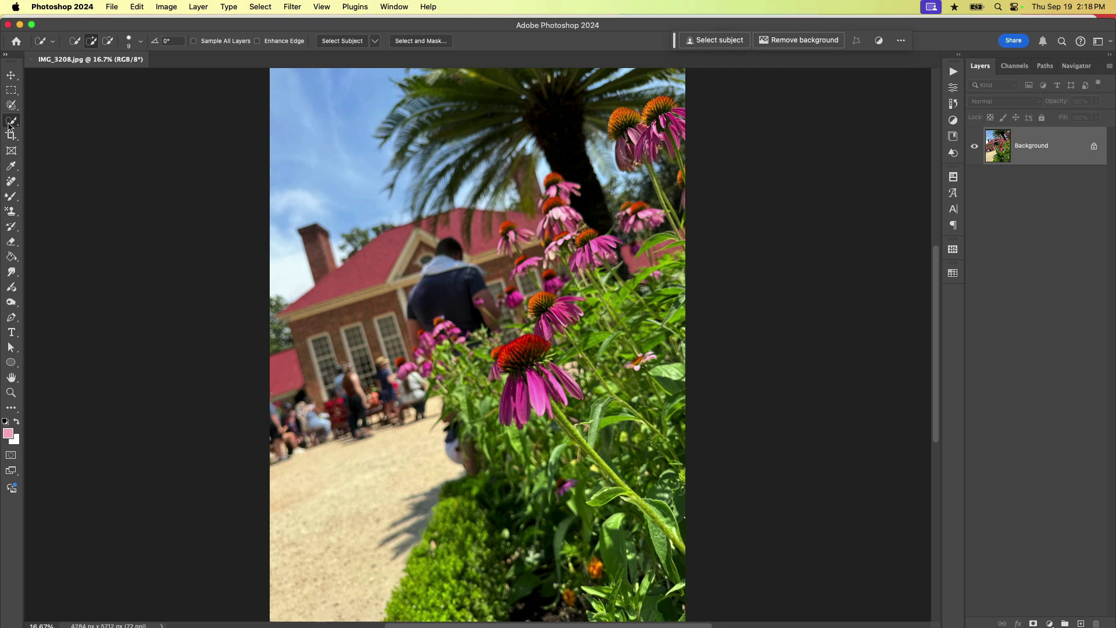
Step: Show the flyout of selection tools grouped with the Quick Selection tool
{"action": "right_click", "coordinate": [8, 122]}
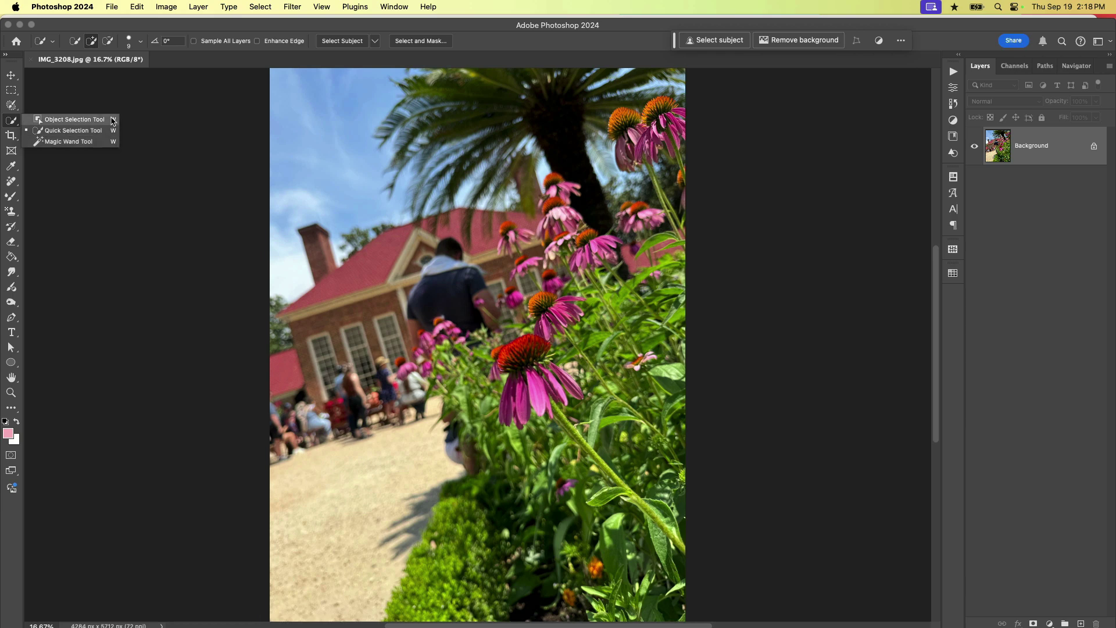
Step: Switch to the Object Selection Tool and confirm it stays the active tool
{"action": "left_click", "coordinate": [74, 119]}
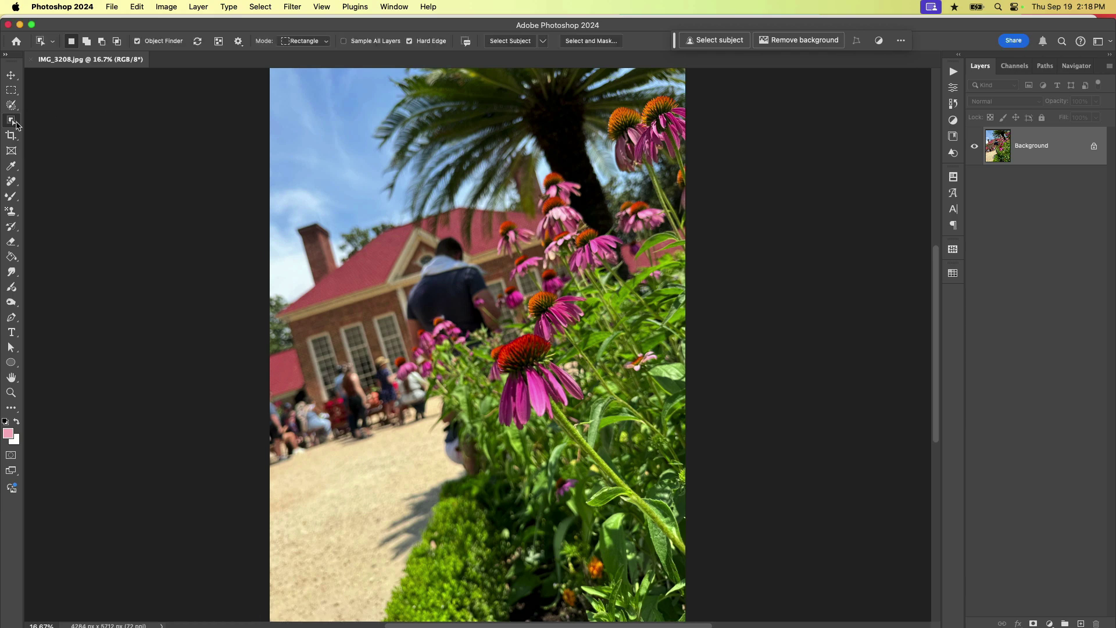
{"action": "right_click", "coordinate": [14, 122]}
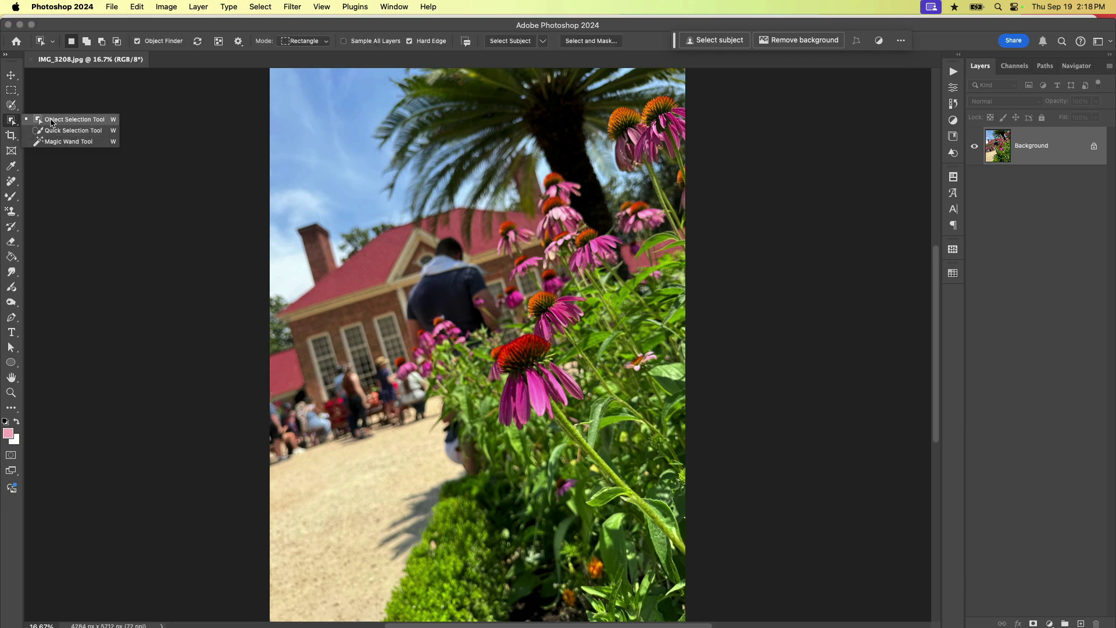
{"action": "left_click", "coordinate": [50, 119]}
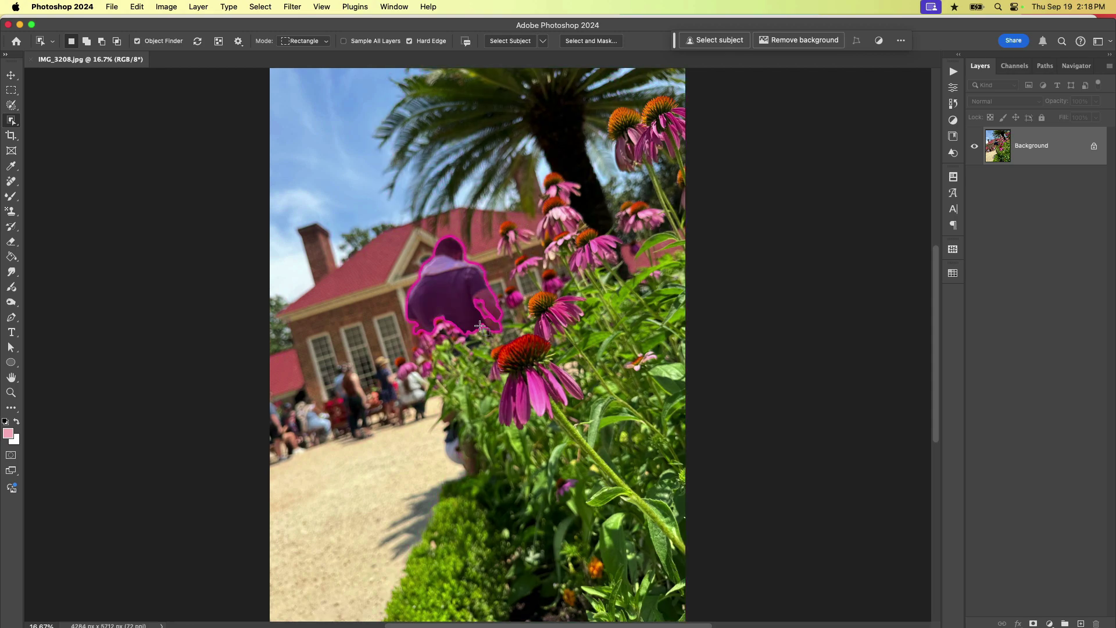
Step: Select the foreground coneflower and stem with an Object Selection rectangle, then zoom in
{"action": "left_click_drag", "start_coordinate": [486, 334], "coordinate": [693, 589]}
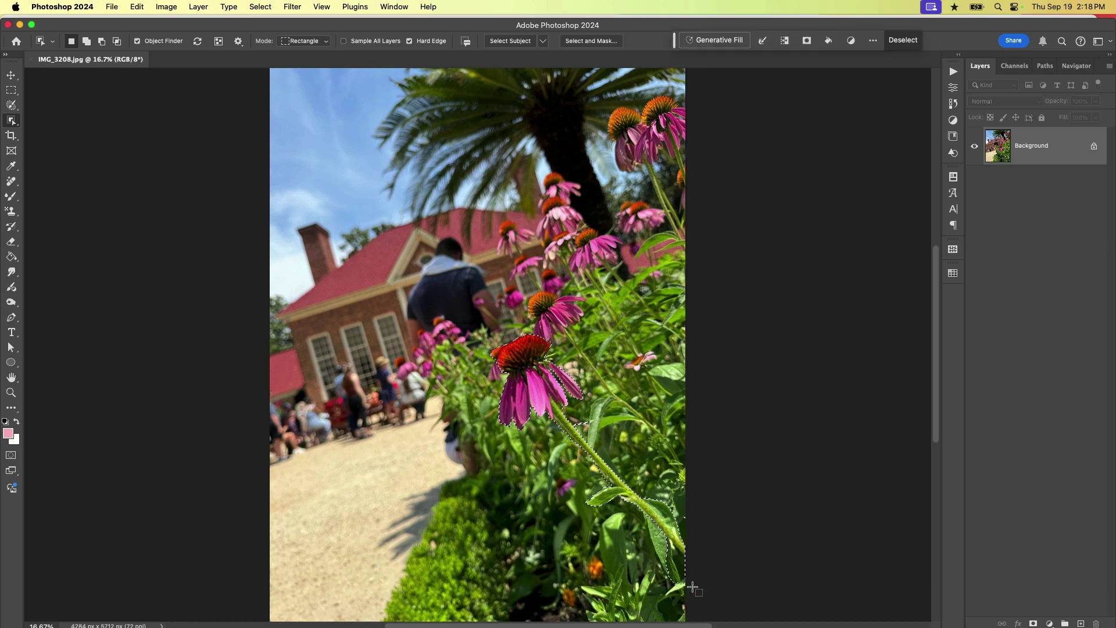
{"action": "scroll", "coordinate": [513, 459], "scroll_direction": "up", "scroll_amount": 3}
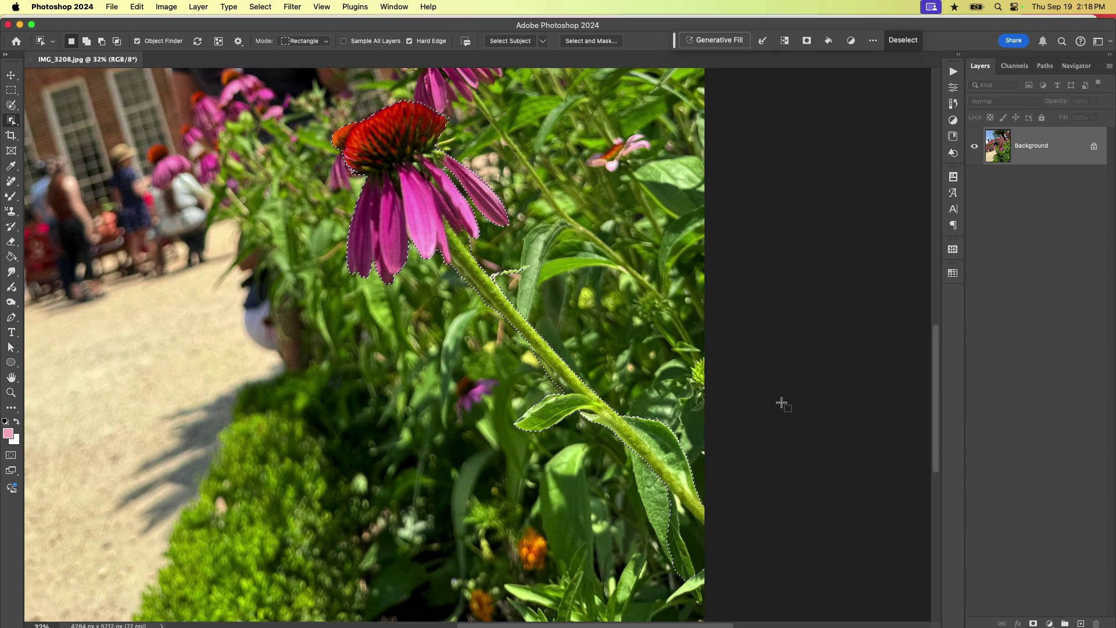
{"action": "mouse_move", "coordinate": [541, 295]}
{"action": "left_mouse_down"}
{"action": "mouse_move", "coordinate": [590, 331]}
{"action": "mouse_move", "coordinate": [552, 310]}
{"action": "left_mouse_up"}
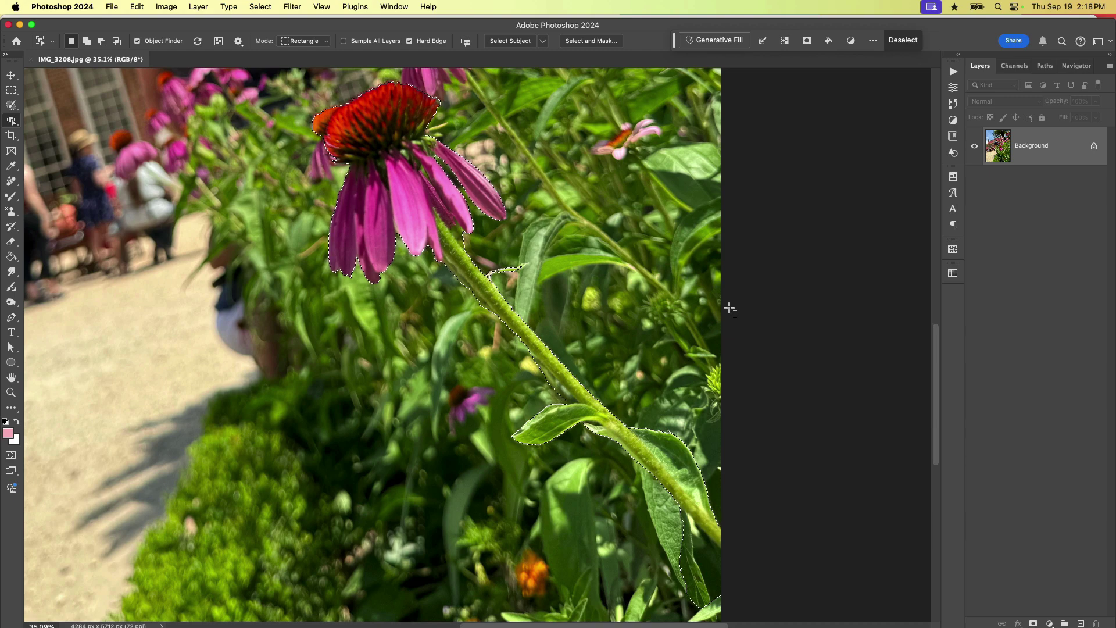
{"action": "scroll", "coordinate": [69, 88], "scroll_direction": "up", "scroll_amount": 1}
{"action": "left_click_drag", "start_coordinate": [11, 104], "coordinate": [66, 112]}
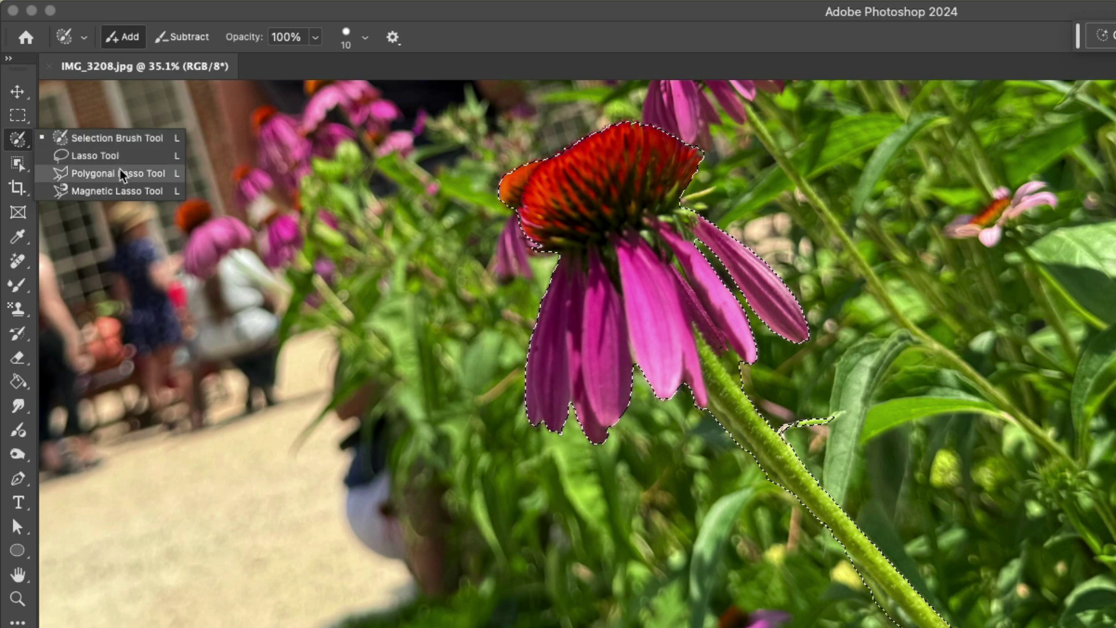
Step: Switch to the Selection Brush Tool and try a Magenta selection overlay
{"action": "left_click", "coordinate": [169, 140]}
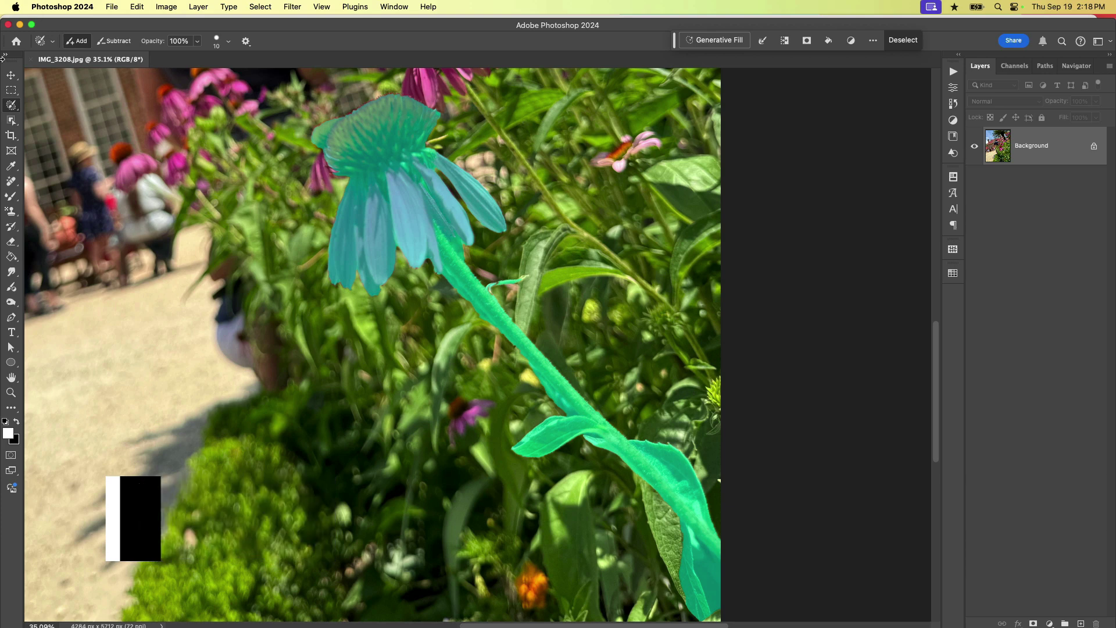
{"action": "scroll", "coordinate": [425, 211], "scroll_direction": "right", "scroll_amount": 3}
{"action": "scroll", "coordinate": [424, 211], "scroll_direction": "down", "scroll_amount": 2}
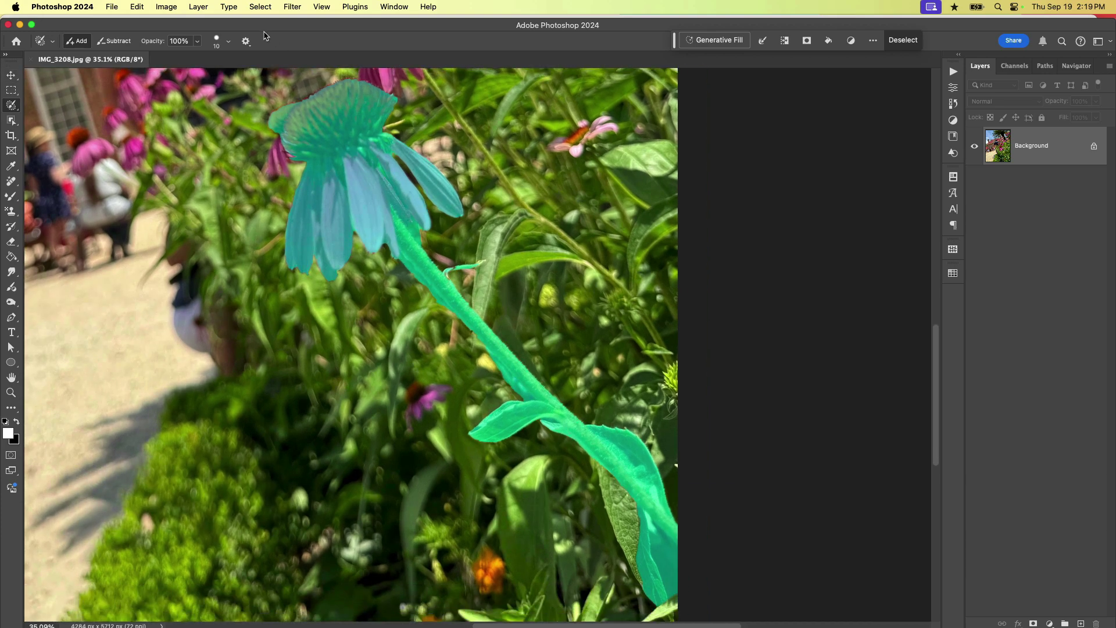
{"action": "left_click", "coordinate": [245, 42]}
{"action": "left_click", "coordinate": [257, 81]}
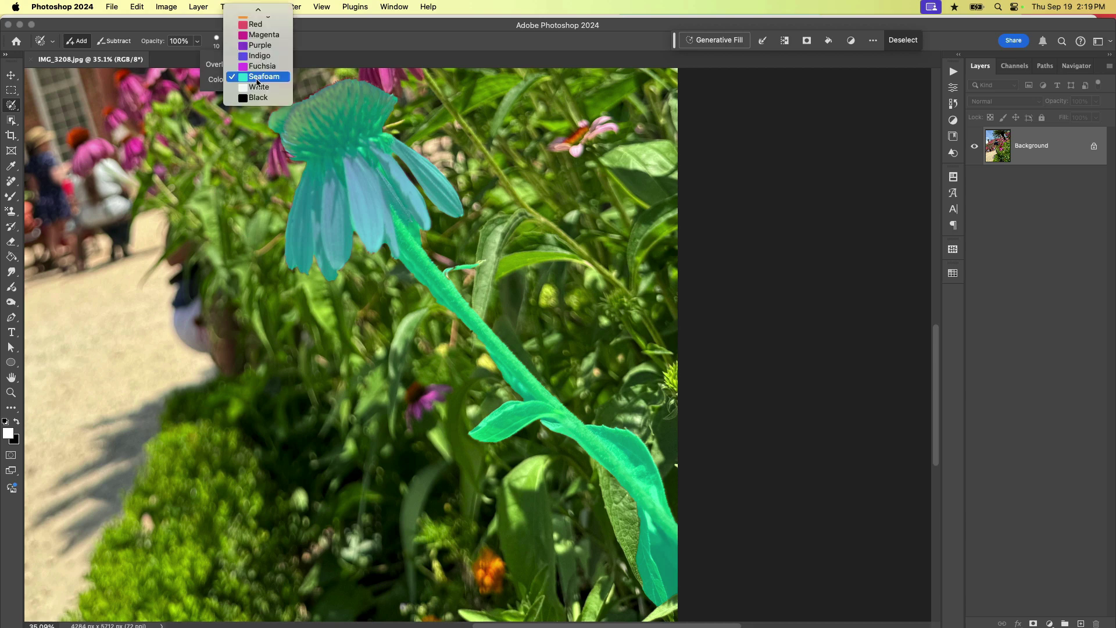
{"action": "left_click", "coordinate": [265, 80]}
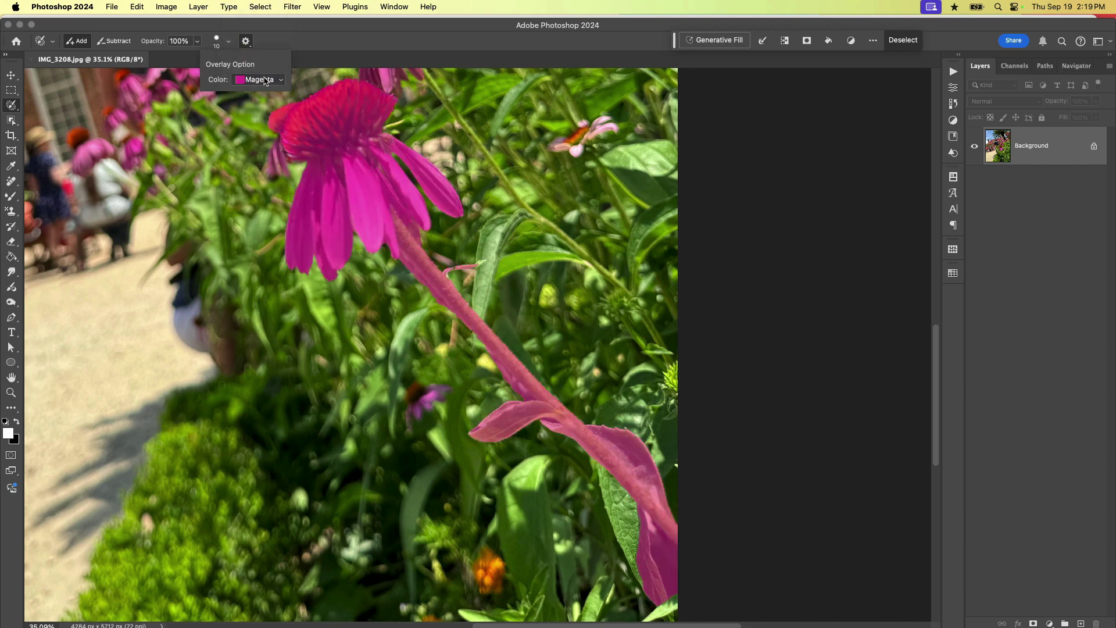
{"action": "left_click", "coordinate": [328, 47]}
Step: Change the selection overlay colour back to Seafoam
{"action": "scroll", "coordinate": [346, 200], "scroll_direction": "up", "scroll_amount": 3}
{"action": "scroll", "coordinate": [346, 200], "scroll_direction": "left", "scroll_amount": 1}
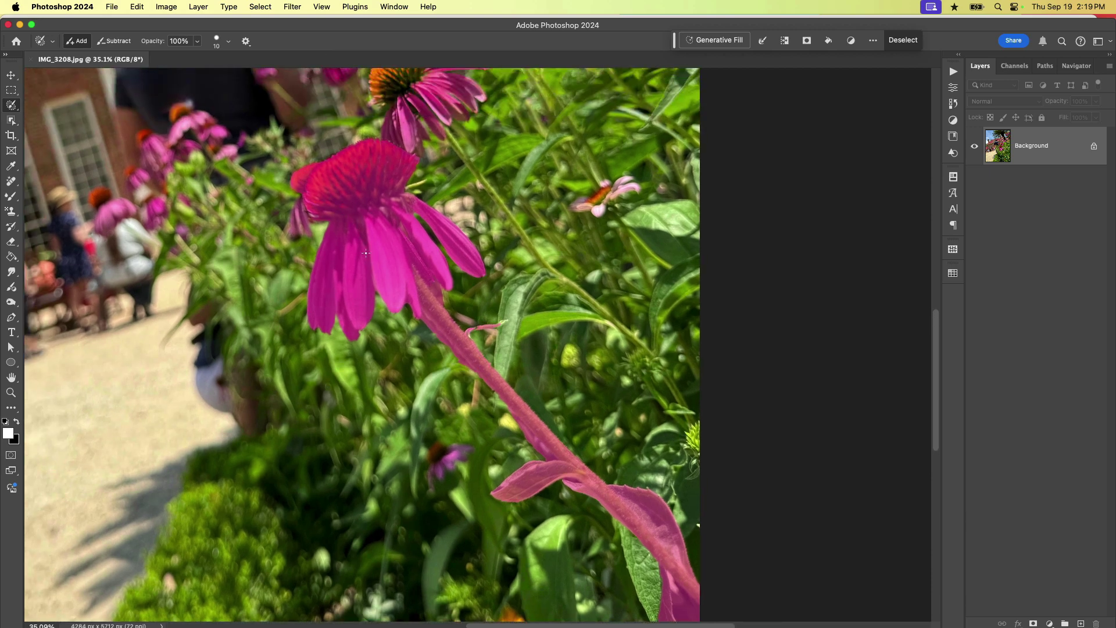
{"action": "left_click", "coordinate": [246, 42]}
{"action": "left_click", "coordinate": [258, 80]}
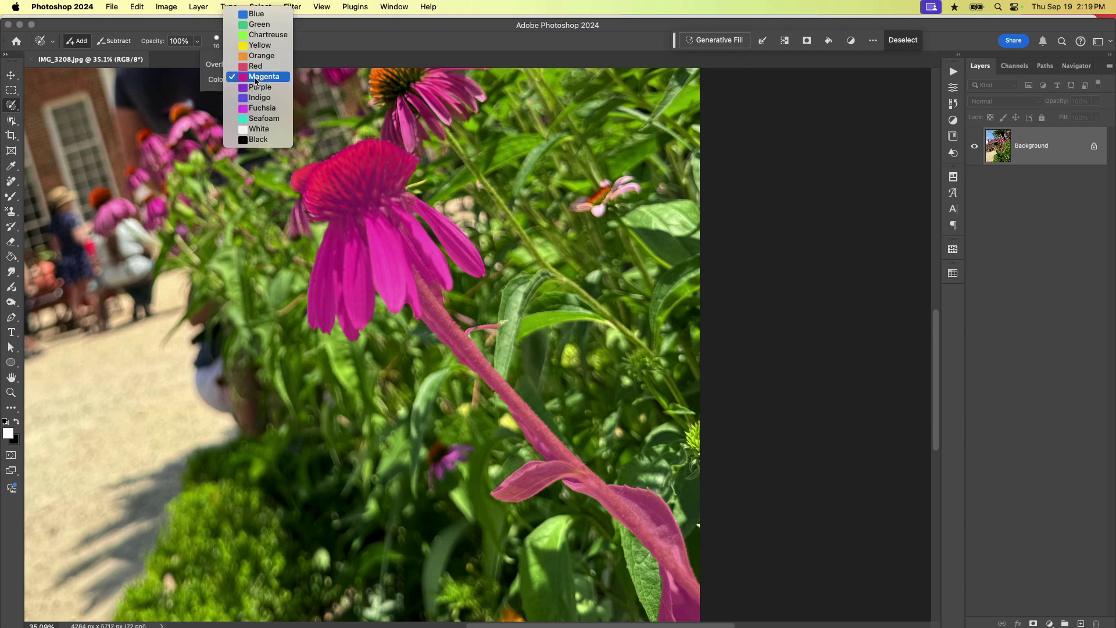
{"action": "left_click", "coordinate": [260, 118]}
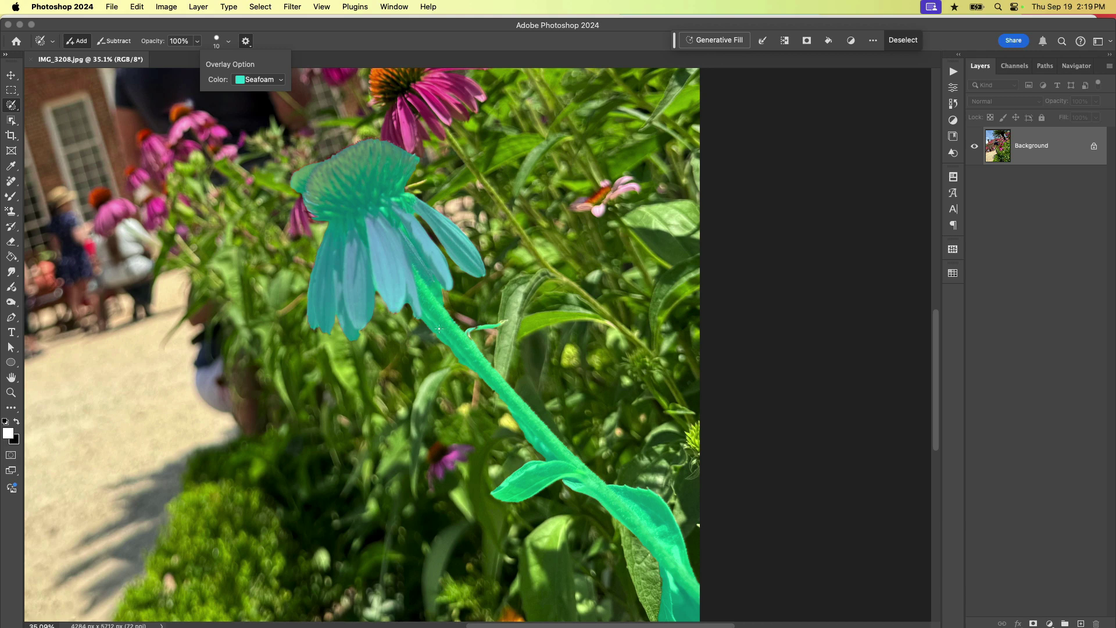
{"action": "left_click", "coordinate": [289, 42]}
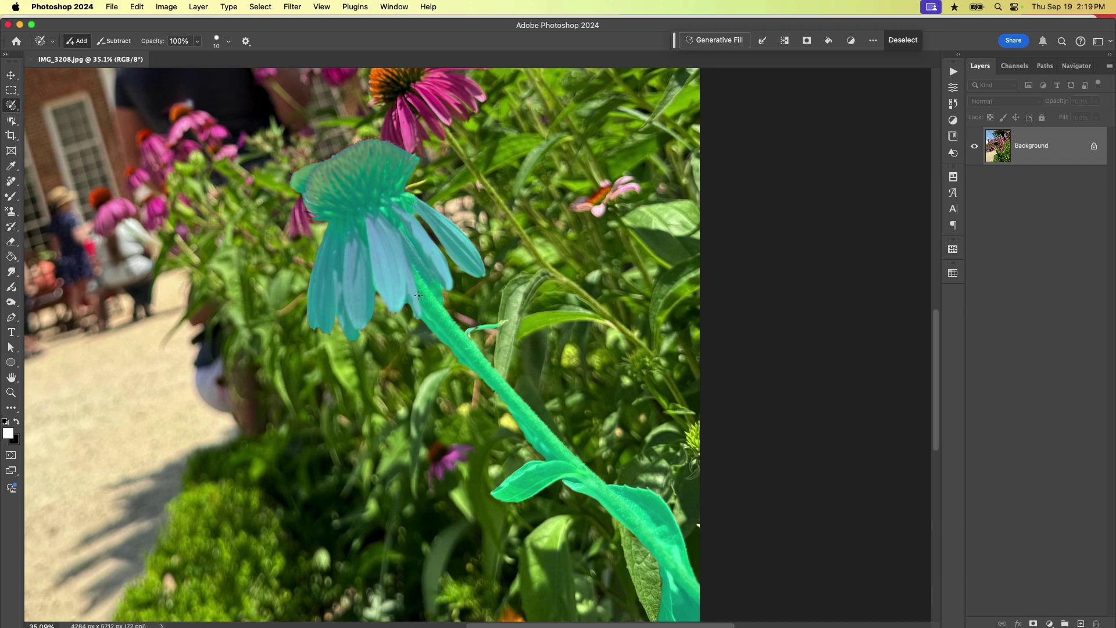
Step: Enlarge the Selection Brush to 100 and remove the orange patch left of the flower head
{"action": "key", "text": "bracketright"}
{"action": "key", "text": "bracketright"}
{"action": "key", "text": "bracketright"}
{"action": "key", "text": "bracketright"}
{"action": "key", "text": "bracketright"}
{"action": "key", "text": "bracketright"}
{"action": "key", "text": "bracketright"}
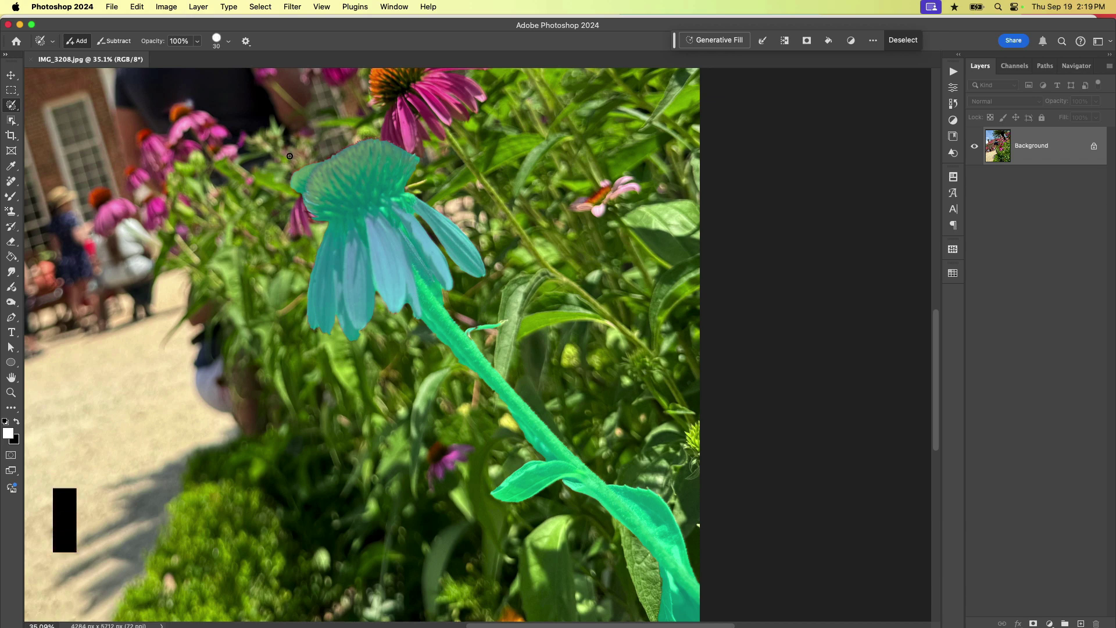
{"action": "key", "text": "bracketright"}
{"action": "key", "text": "bracketright"}
{"action": "key", "text": "bracketright"}
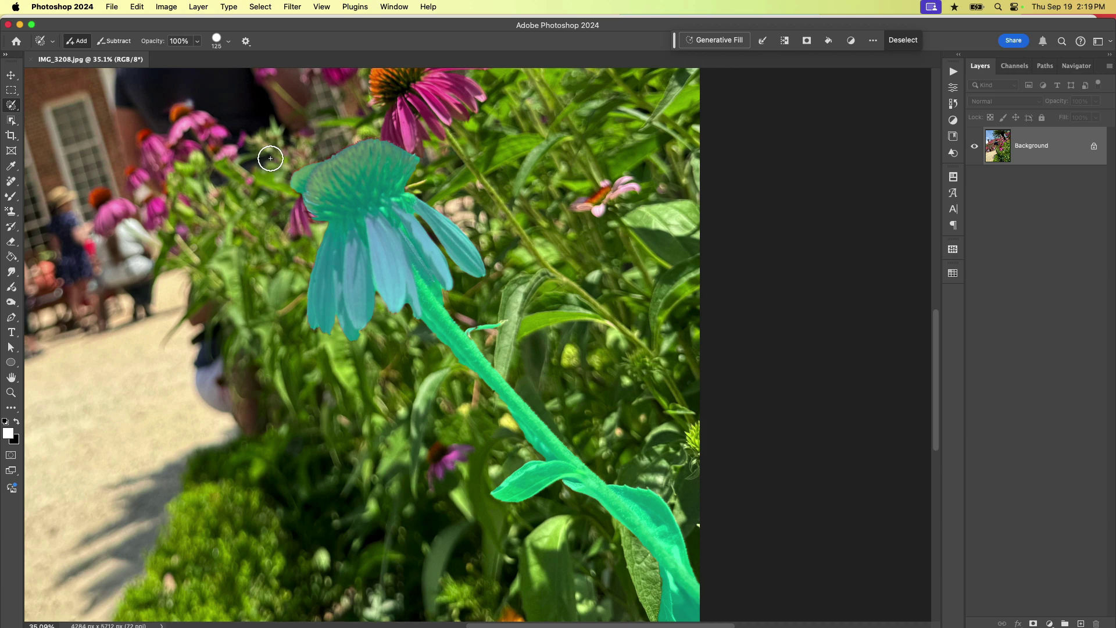
{"action": "key", "text": "alt"}
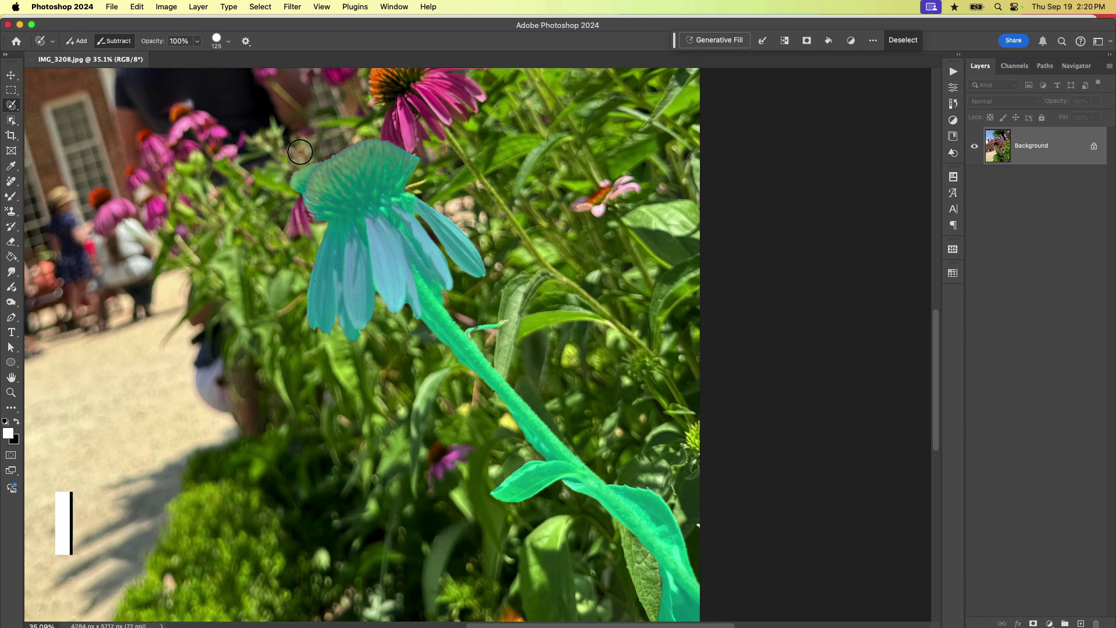
{"action": "key", "text": "x"}
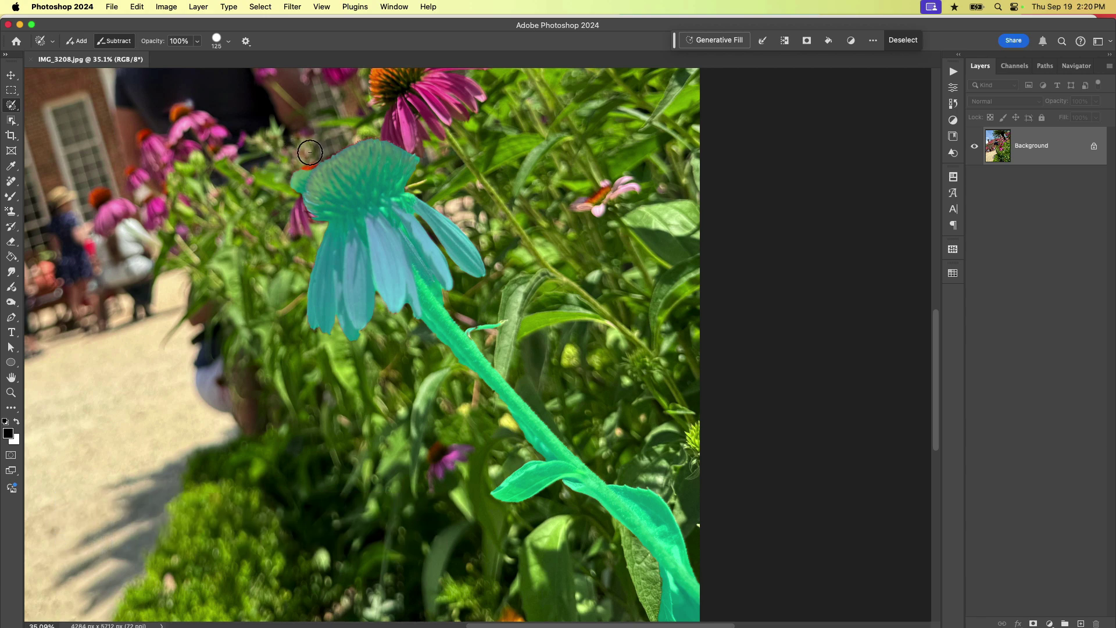
{"action": "left_click_drag", "start_coordinate": [310, 153], "coordinate": [289, 191]}
{"action": "key", "text": "alt"}
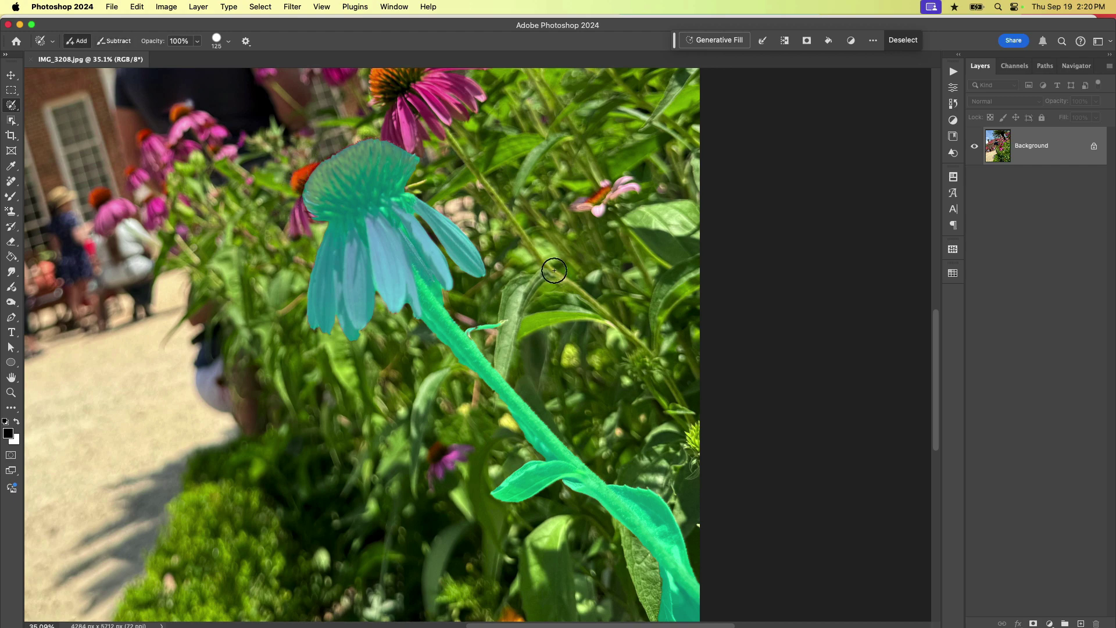
Step: Zoom in closely on the flower stem and shrink the brush to 20 for detail
{"action": "key", "text": "super+space"}
{"action": "mouse_move", "coordinate": [382, 338]}
{"action": "left_mouse_down"}
{"action": "mouse_move", "coordinate": [419, 356]}
{"action": "mouse_move", "coordinate": [263, 372]}
{"action": "left_mouse_up"}
{"action": "key", "text": "bracketleft"}
{"action": "key", "text": "bracketleft"}
{"action": "key", "text": "bracketleft"}
{"action": "key", "text": "bracketleft"}
{"action": "key", "text": "bracketleft"}
{"action": "key", "text": "bracketleft"}
{"action": "key", "text": "bracketleft"}
{"action": "key", "text": "bracketleft"}
{"action": "key", "text": "bracketleft"}
{"action": "key", "text": "bracketleft"}
{"action": "key", "text": "bracketleft"}
{"action": "key", "text": "bracketleft"}
Step: Add the thin side tendril to the selection with a size 15 brush
{"action": "key", "text": "x"}
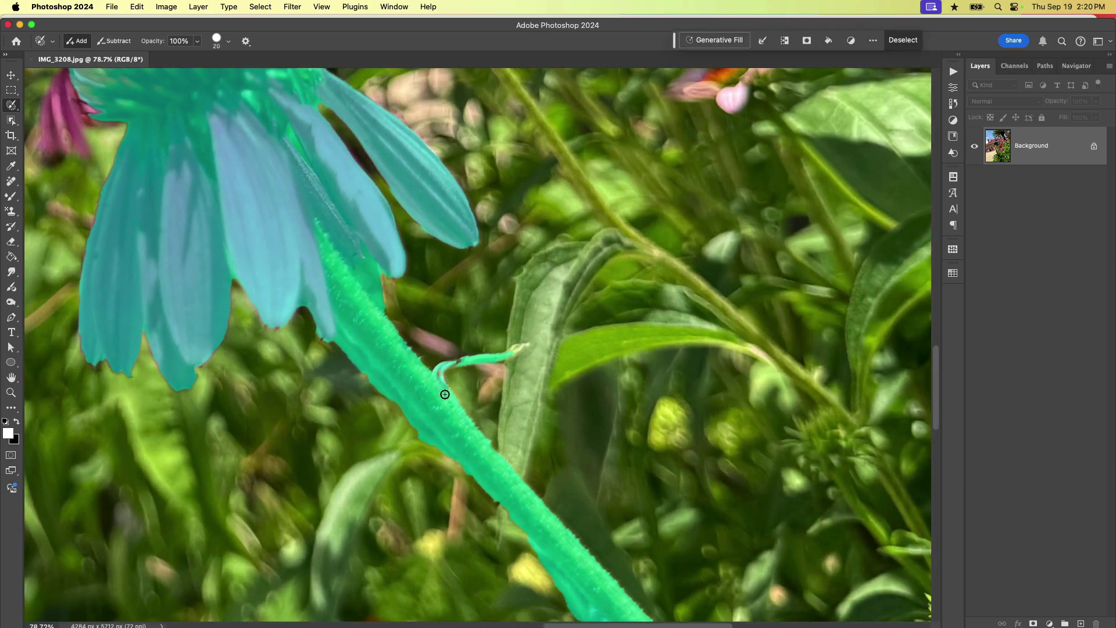
{"action": "key", "text": "bracketleft"}
{"action": "left_click_drag", "start_coordinate": [461, 360], "coordinate": [444, 368]}
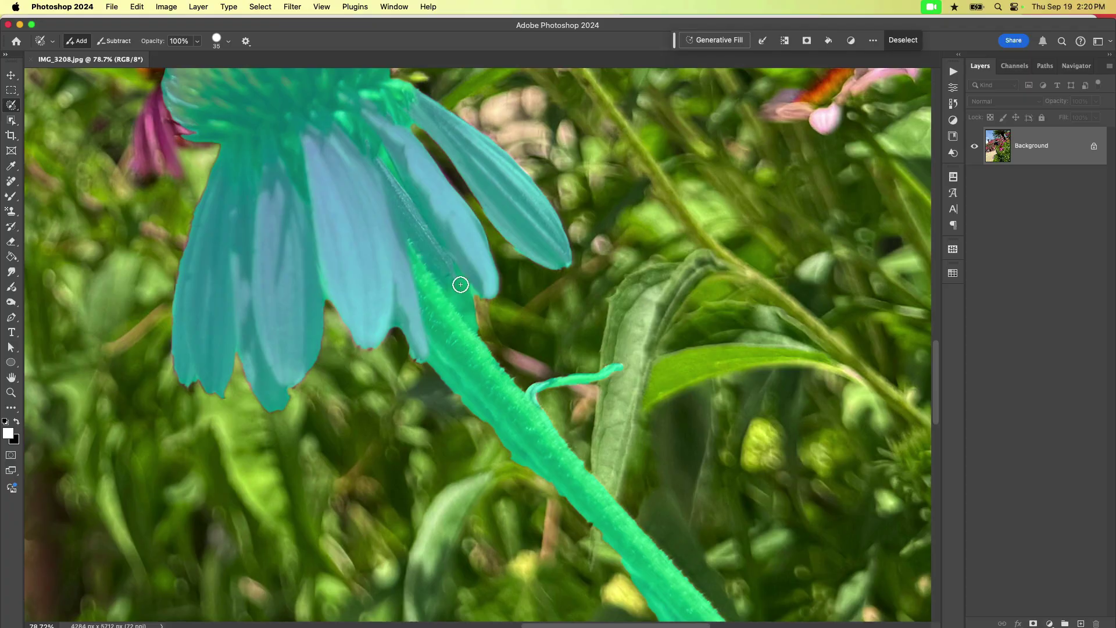
Step: Subtract the excess selection along the stem's right edge below the petals
{"action": "key", "text": "x"}
{"action": "mouse_move", "coordinate": [460, 300]}
{"action": "left_mouse_down"}
{"action": "mouse_move", "coordinate": [486, 332]}
{"action": "mouse_move", "coordinate": [464, 290]}
{"action": "left_mouse_up"}
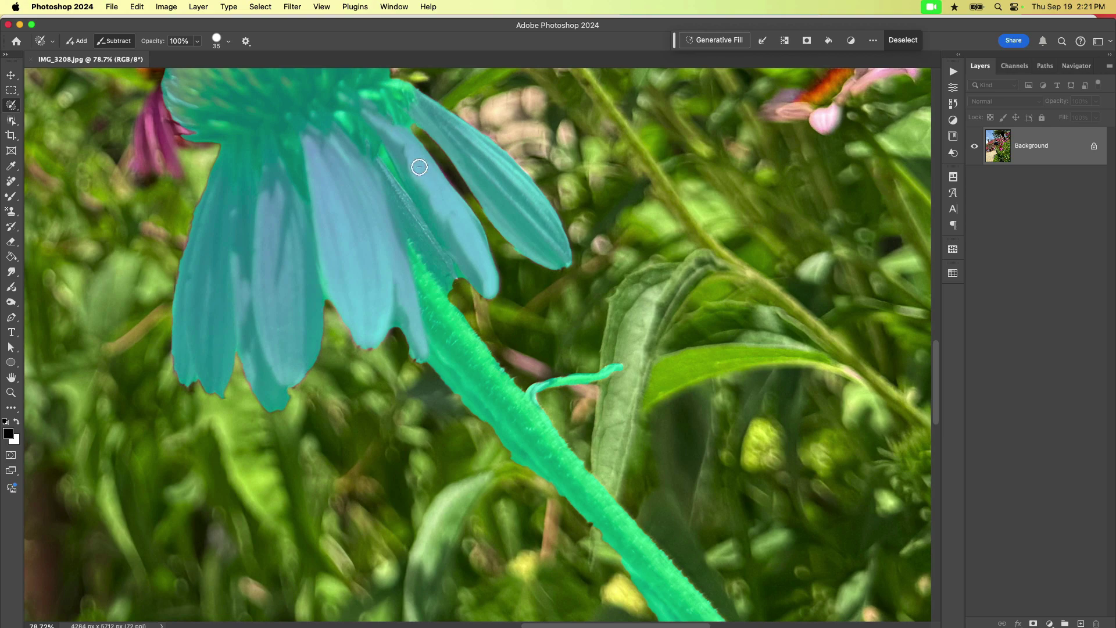
{"action": "key", "text": "x"}
{"action": "key", "text": "bracketleft"}
{"action": "key", "text": "bracketleft"}
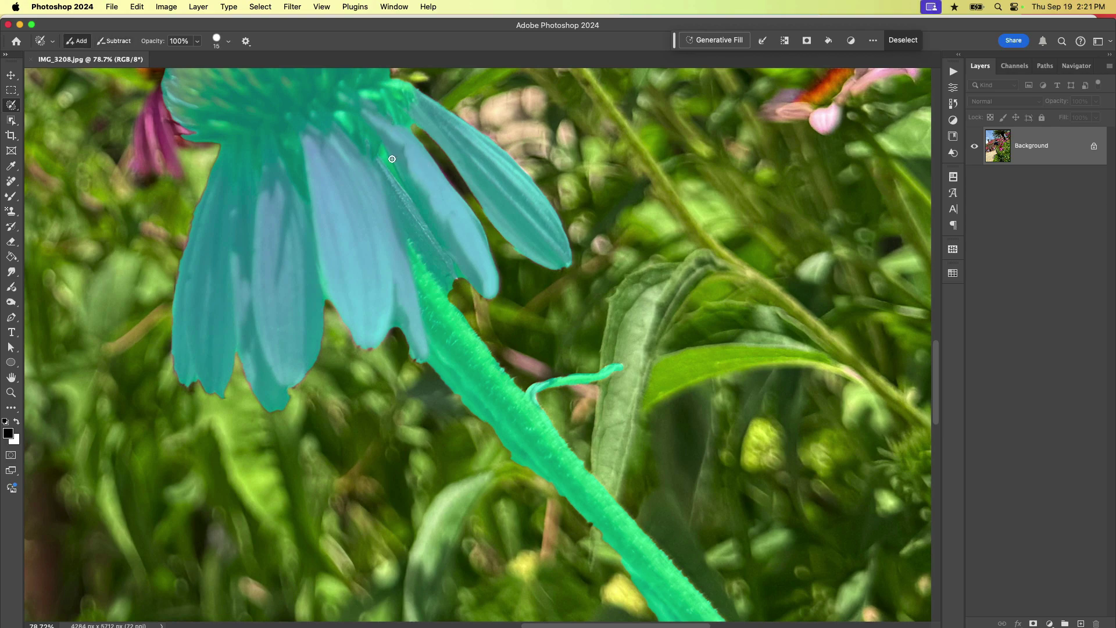
Step: Trim the stray selection between lower stem and leaf with a straight 35 px subtract stroke
{"action": "scroll", "coordinate": [382, 152], "scroll_direction": "down", "scroll_amount": 5}
{"action": "scroll", "coordinate": [382, 152], "scroll_direction": "right", "scroll_amount": 5}
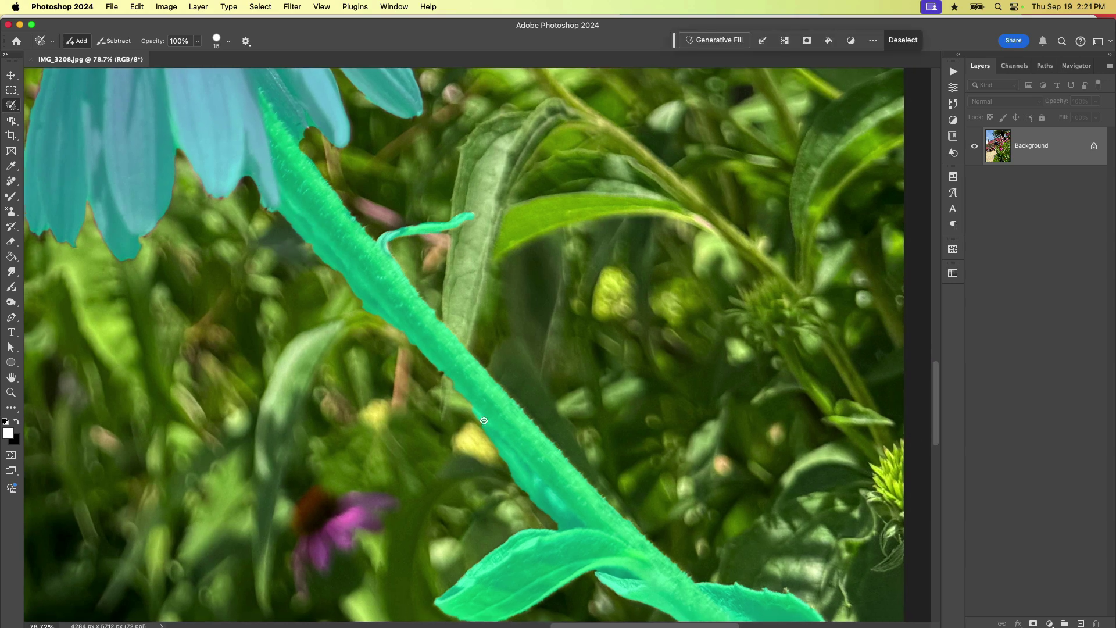
{"action": "key", "text": "bracketright"}
{"action": "key", "text": "bracketright"}
{"action": "key", "text": "x"}
{"action": "key", "text": "x"}
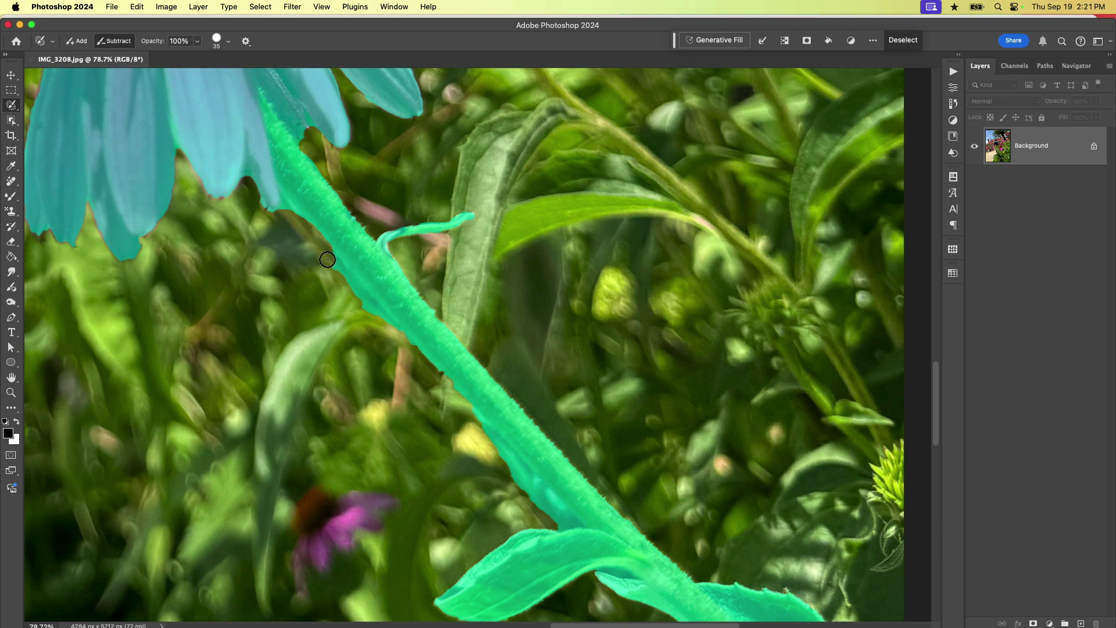
{"action": "key", "text": "alt"}
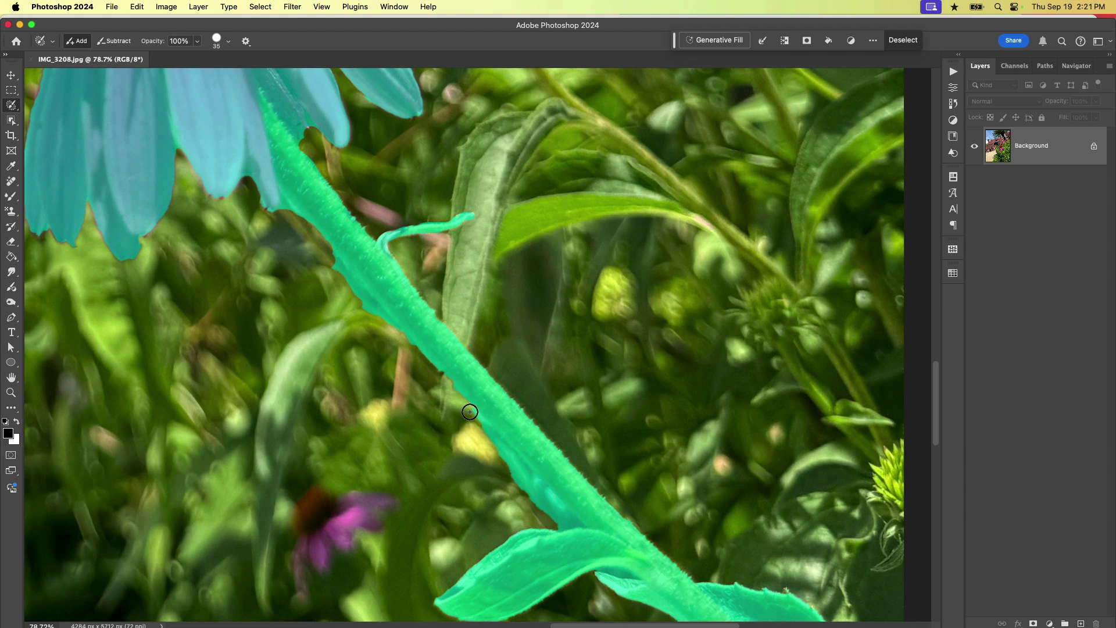
{"action": "key", "text": "alt"}
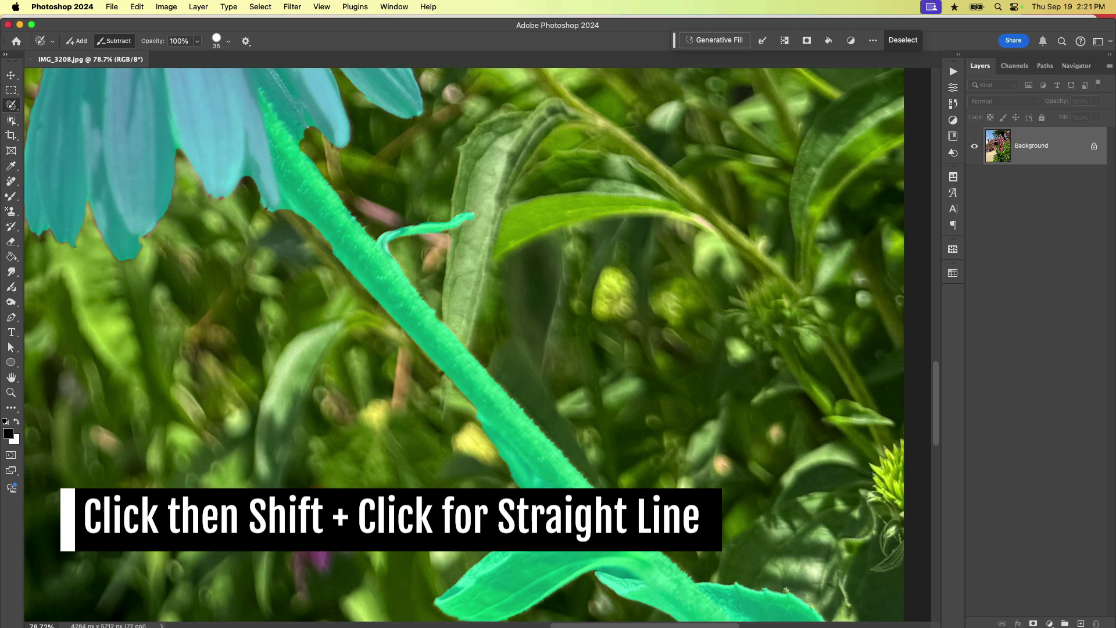
{"action": "left_click", "coordinate": [568, 518]}
{"action": "left_click", "coordinate": [503, 469], "text": "shift"}
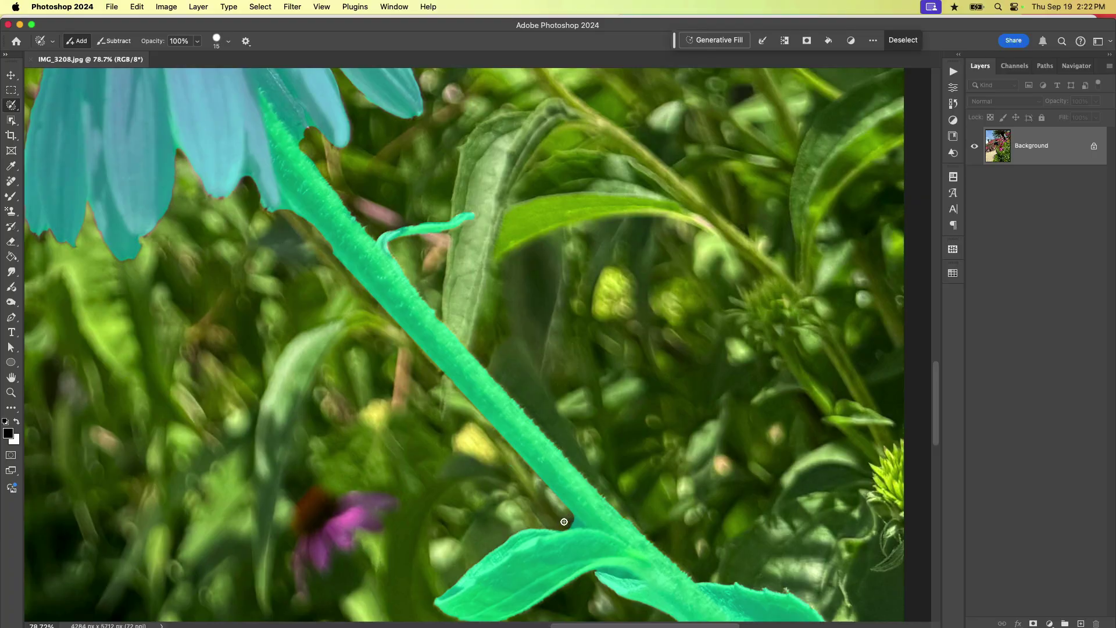
Step: Inspect the selection around the flower head in Subtract mode, then fit the whole photo on screen
{"action": "scroll", "coordinate": [404, 358], "scroll_direction": "up", "scroll_amount": 5}
{"action": "scroll", "coordinate": [405, 358], "scroll_direction": "left", "scroll_amount": 4}
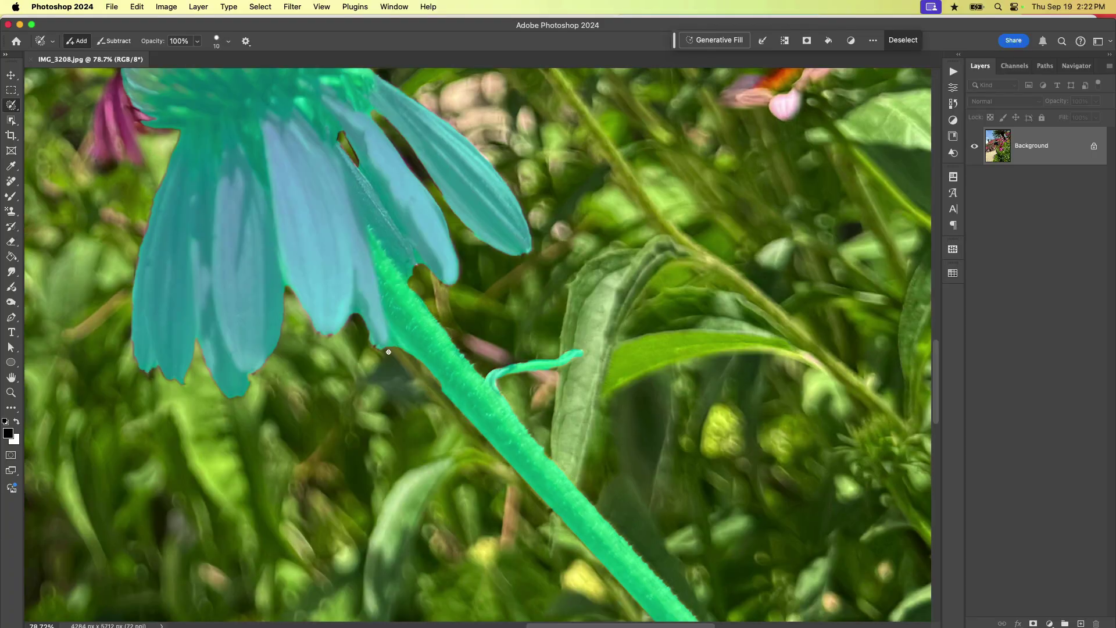
{"action": "key", "text": "alt"}
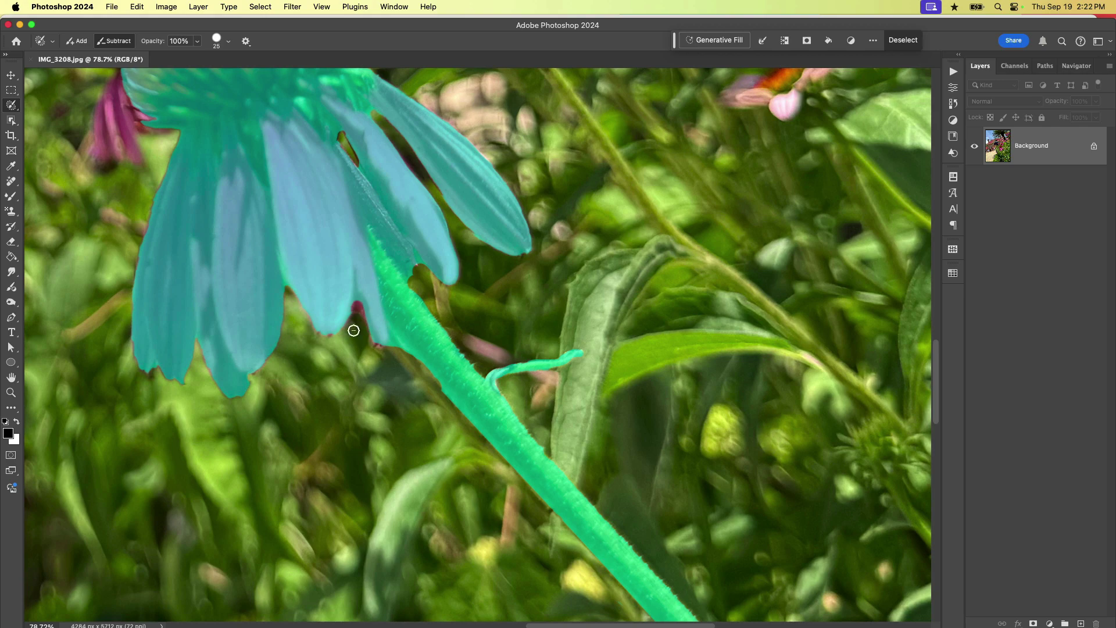
{"action": "scroll", "coordinate": [354, 328], "scroll_direction": "up", "scroll_amount": 2}
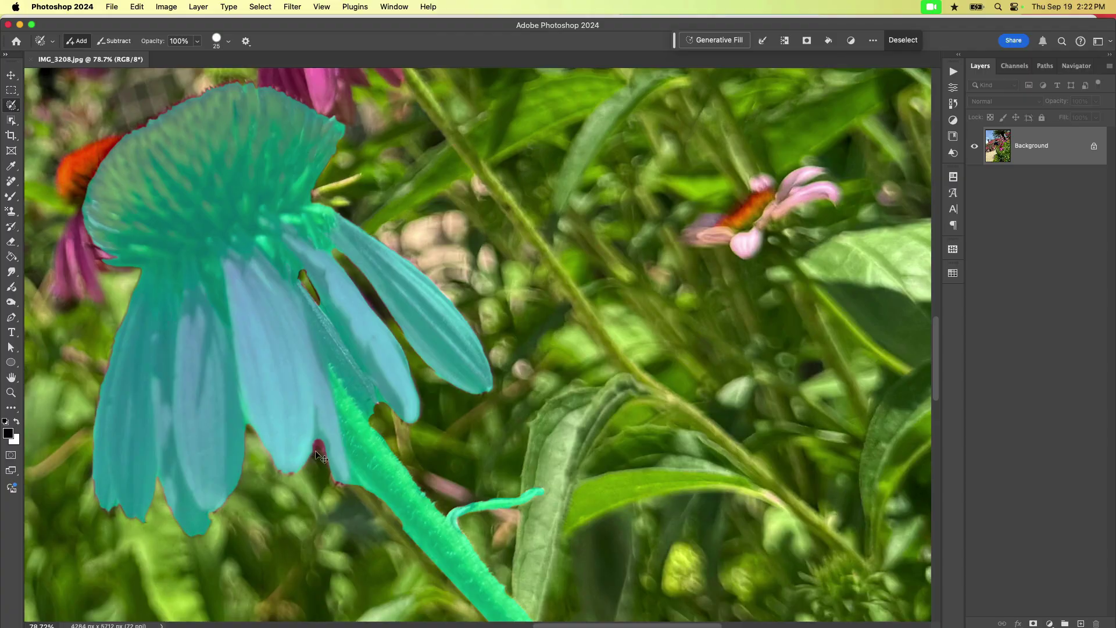
{"action": "key", "text": "super+0"}
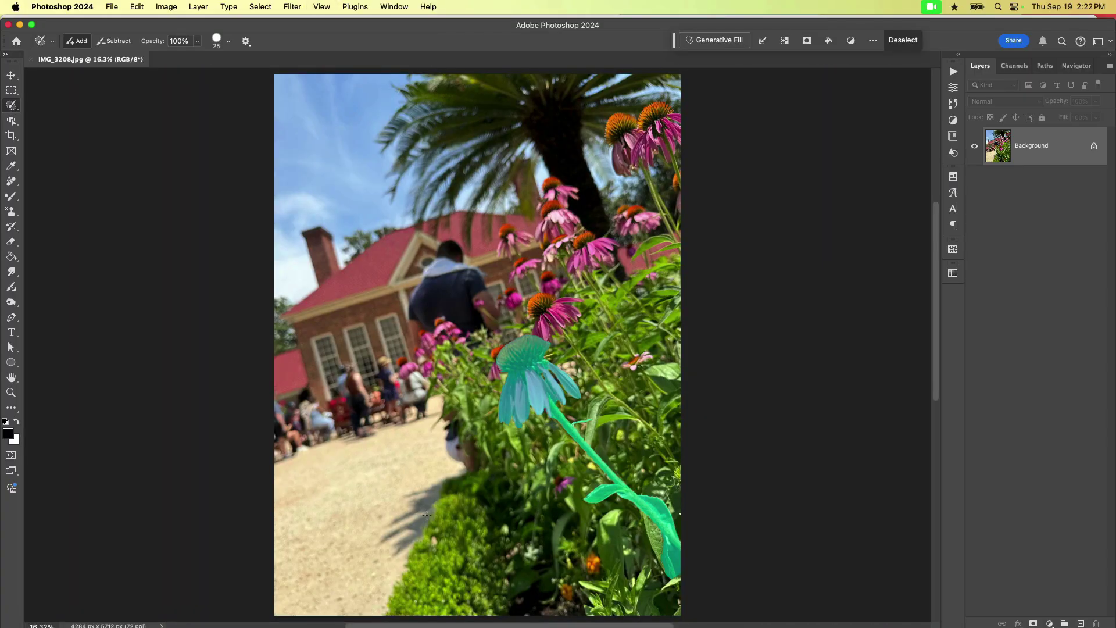
Step: Paint the lower leaf's left edge into the selection at brush size 70, then fit the photo
{"action": "scroll", "coordinate": [659, 506], "scroll_direction": "up", "scroll_amount": 3}
{"action": "scroll", "coordinate": [691, 549], "scroll_direction": "up", "scroll_amount": 5}
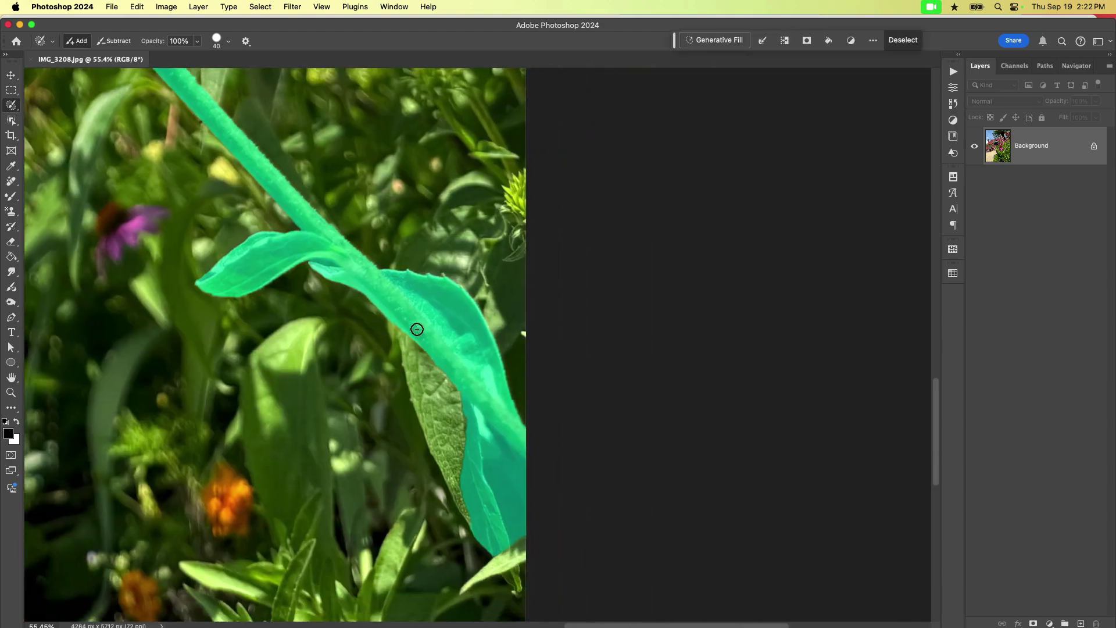
{"action": "mouse_move", "coordinate": [410, 331]}
{"action": "left_mouse_down"}
{"action": "mouse_move", "coordinate": [444, 453]}
{"action": "mouse_move", "coordinate": [473, 503]}
{"action": "mouse_move", "coordinate": [456, 393]}
{"action": "mouse_move", "coordinate": [424, 336]}
{"action": "left_mouse_up"}
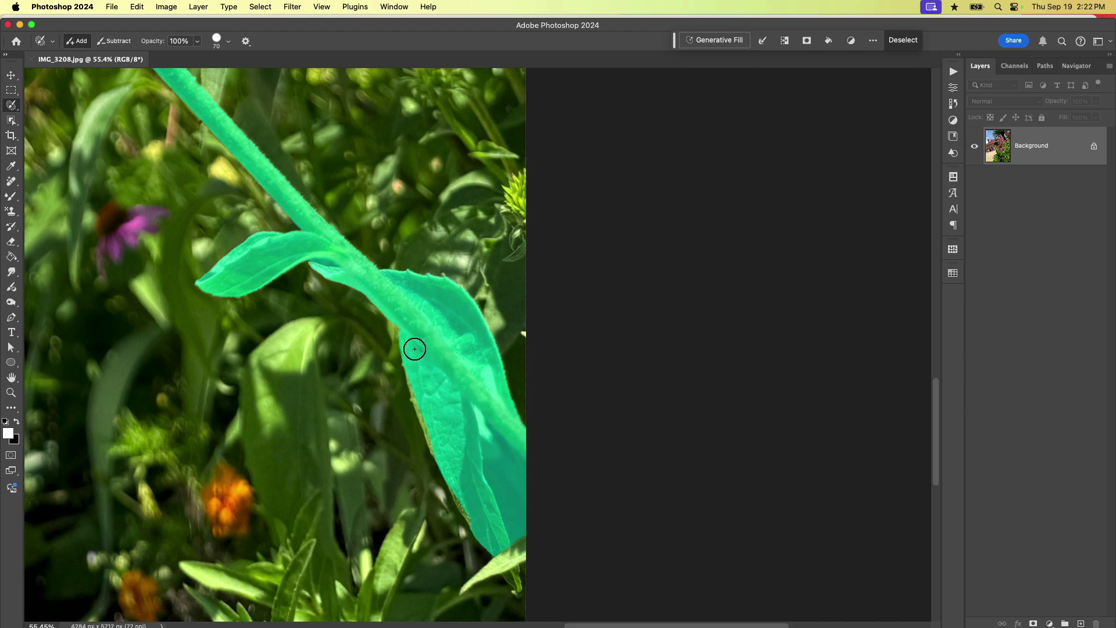
{"action": "key", "text": "super+0"}
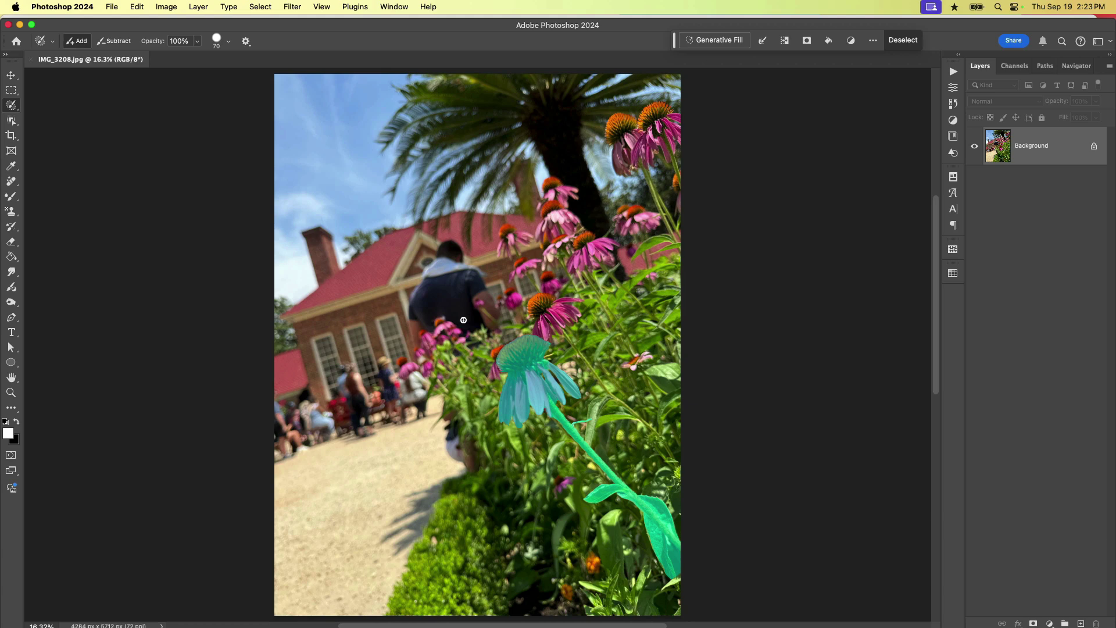
{"action": "key", "text": "super+j"}
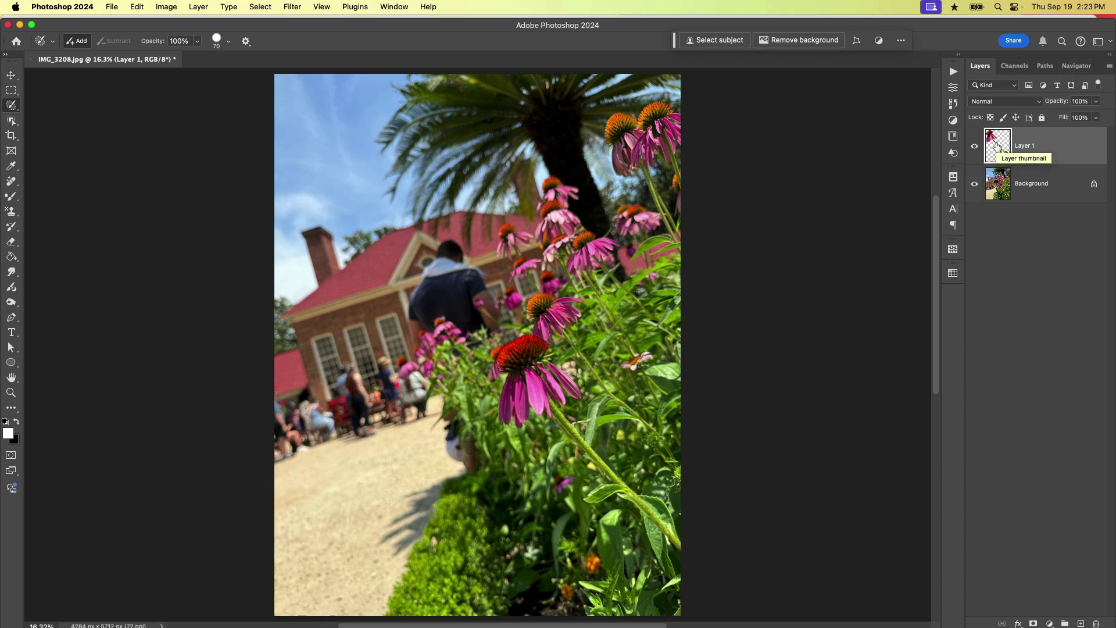
{"action": "key", "text": "super+z"}
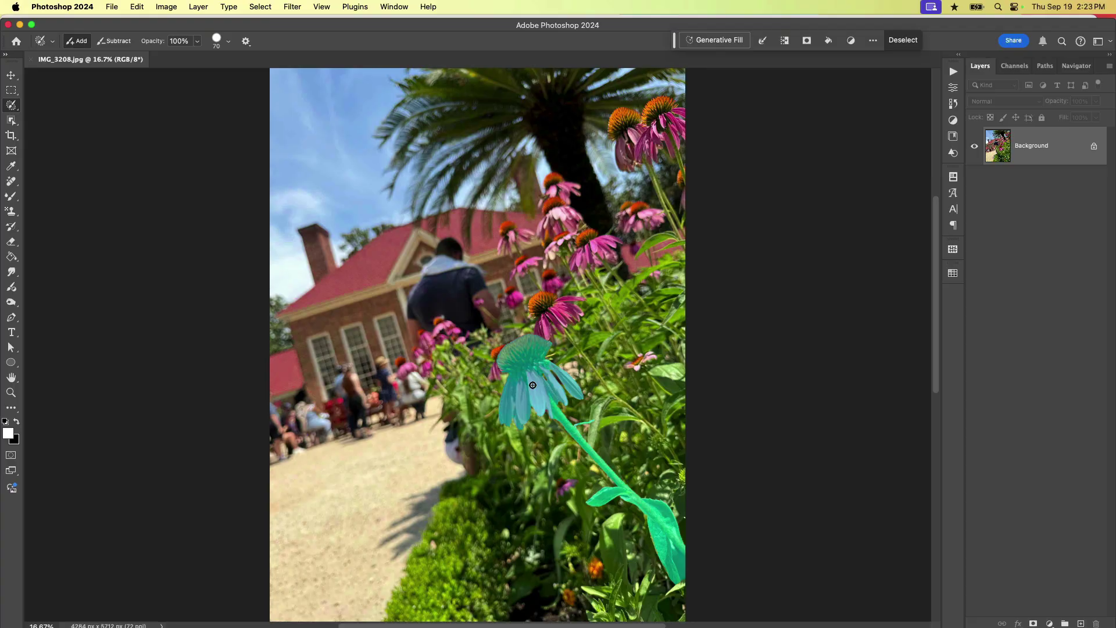
{"action": "key", "text": "v"}
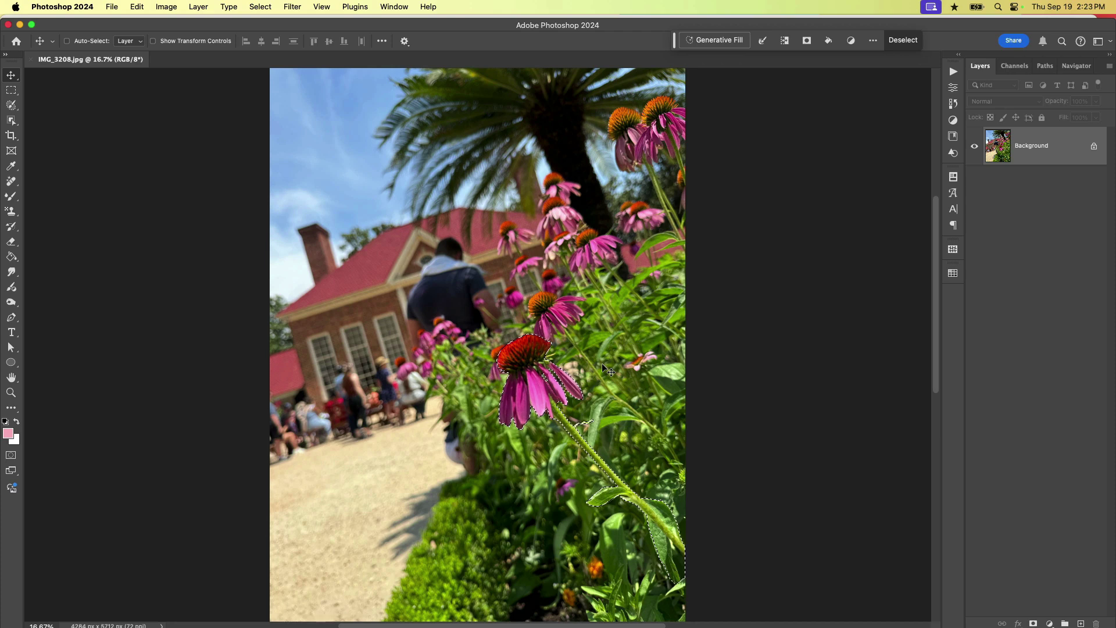
{"action": "key", "text": "w"}
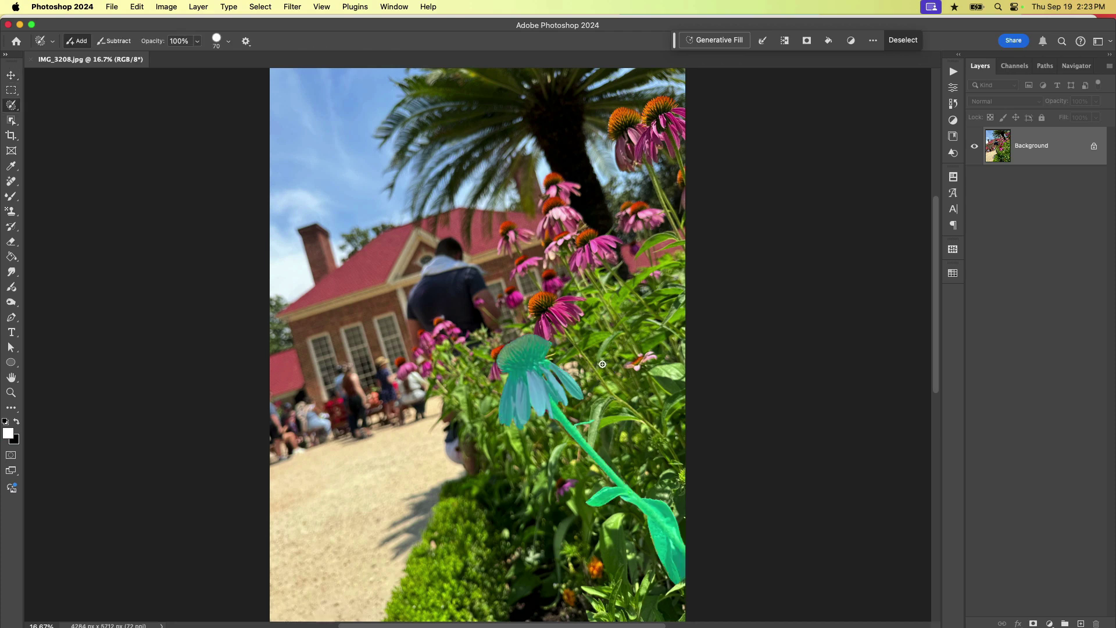